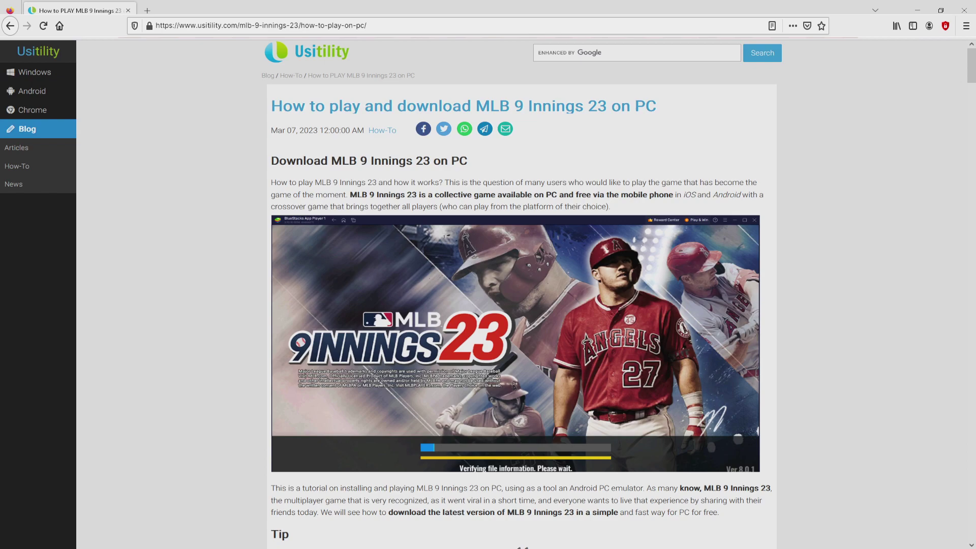
# Follow the tutorial's PC download link to the MLB 9 Innings 23 BlueStacks page and download the installer from it
pyautogui.scroll(-4, 521, 295)
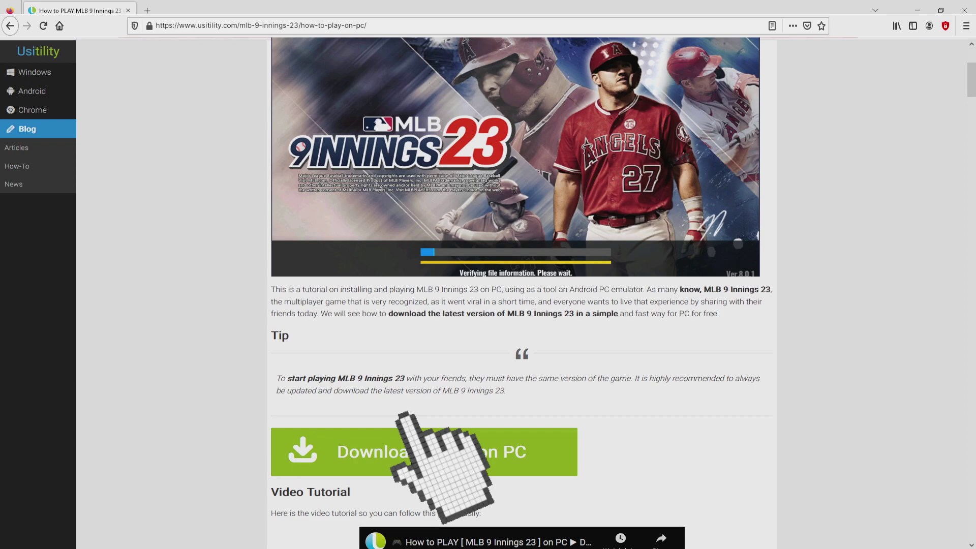
pyautogui.click(424, 451)
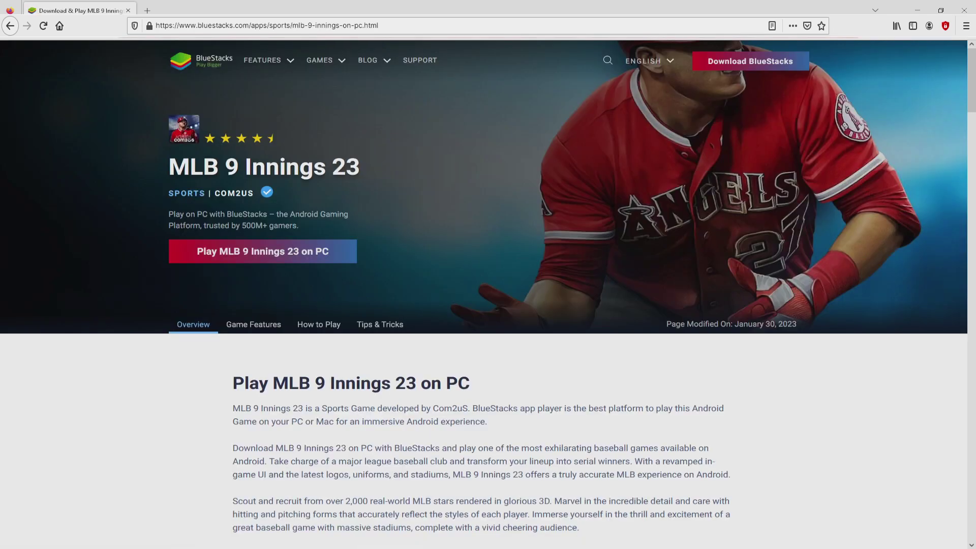
pyautogui.scroll(-15, 488, 295)
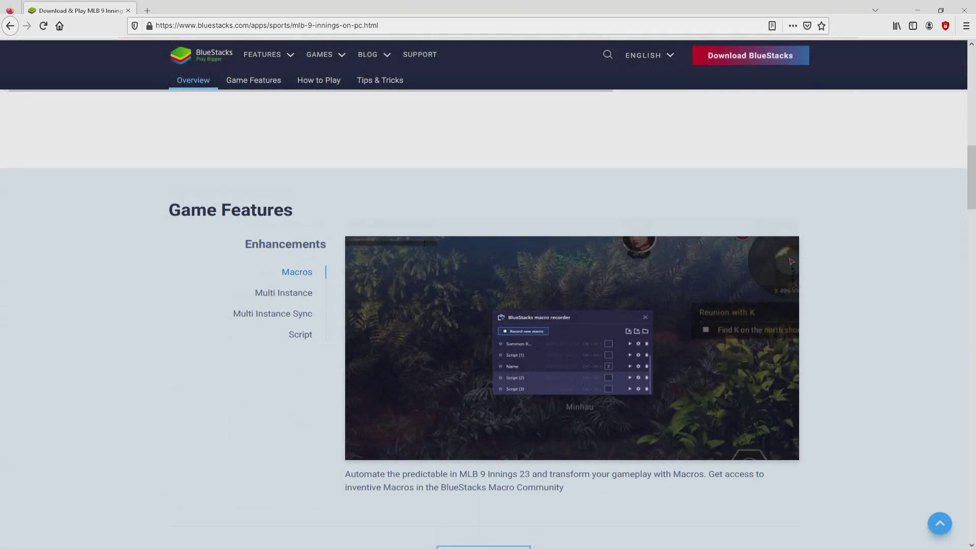
pyautogui.scroll(-5, 489, 315)
pyautogui.scroll(4, 488, 315)
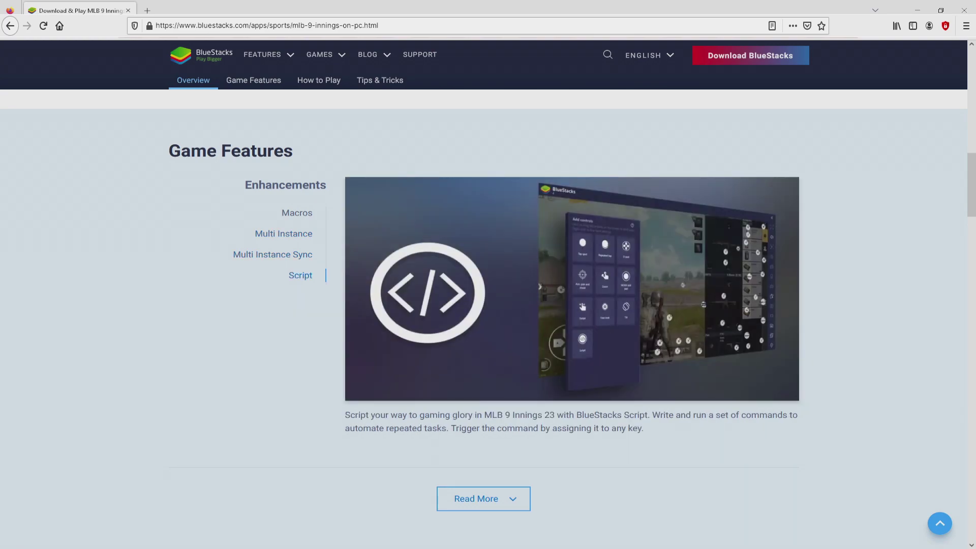
pyautogui.press('Home')
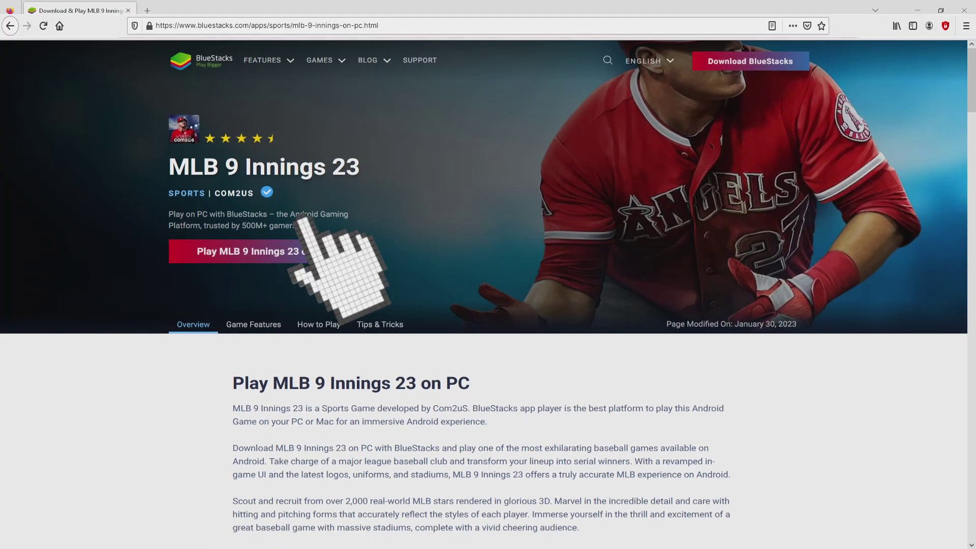
pyautogui.click(305, 251)
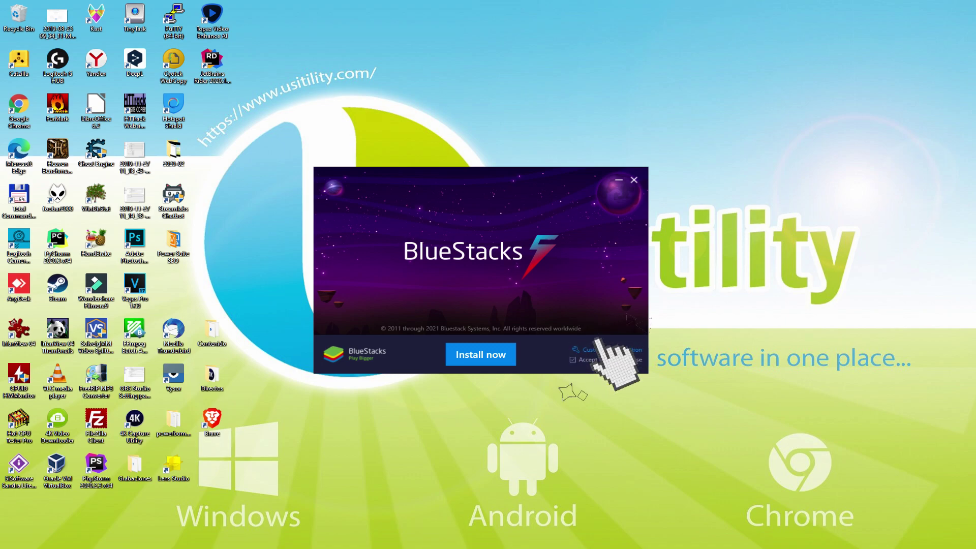
# Review the BlueStacks data path in the custom installation options, return without changing it, and start the installation
pyautogui.click(589, 350)
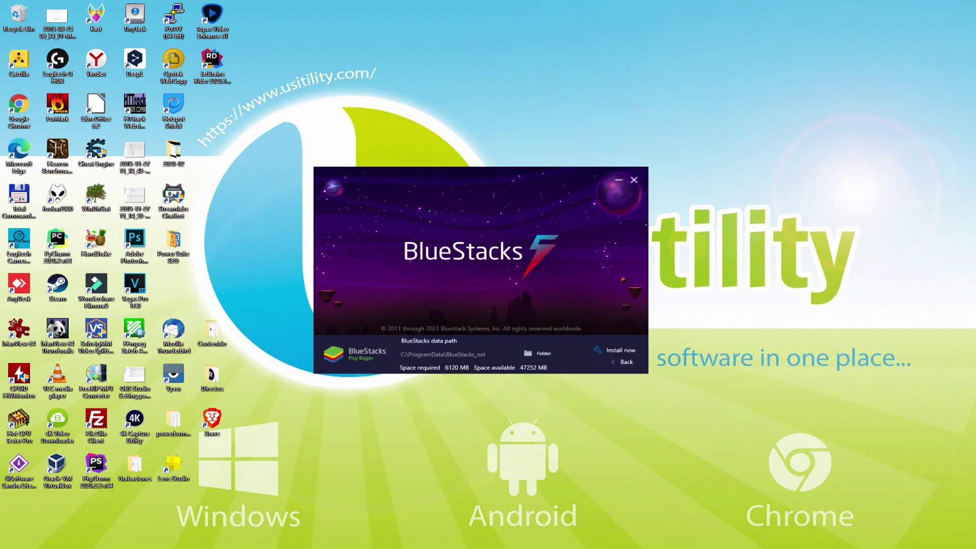
pyautogui.click(619, 362)
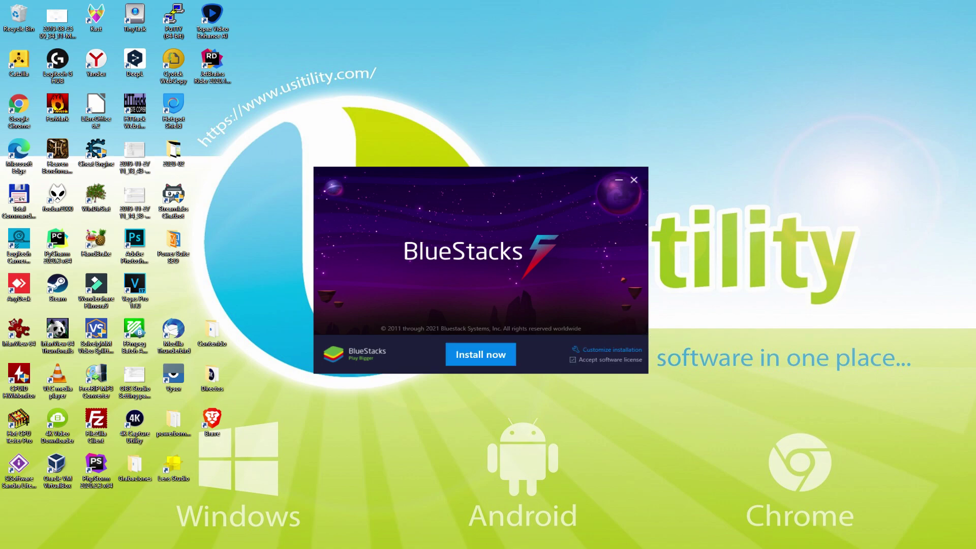
pyautogui.click(480, 350)
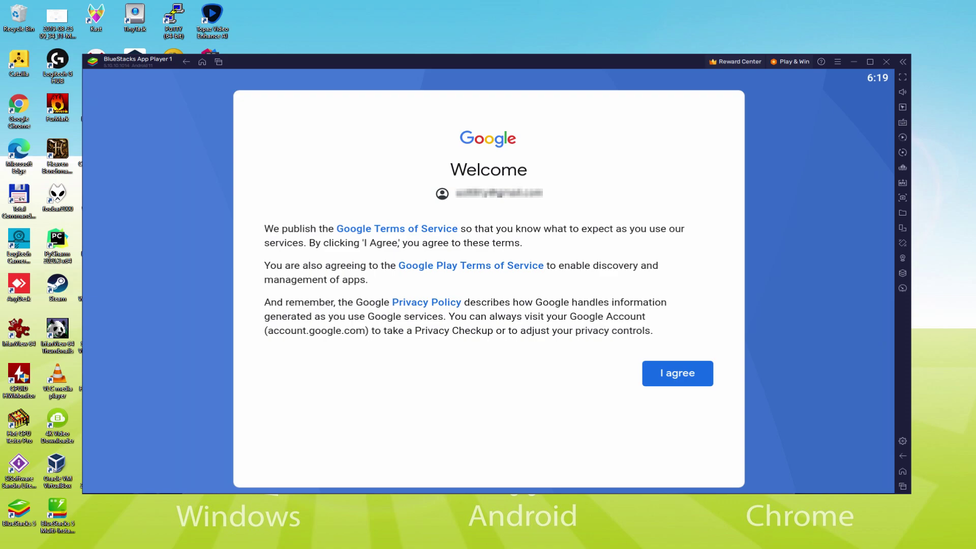
# Agree to the Google terms of service and accept the Google services with Google Drive backup turned off
pyautogui.click(675, 376)
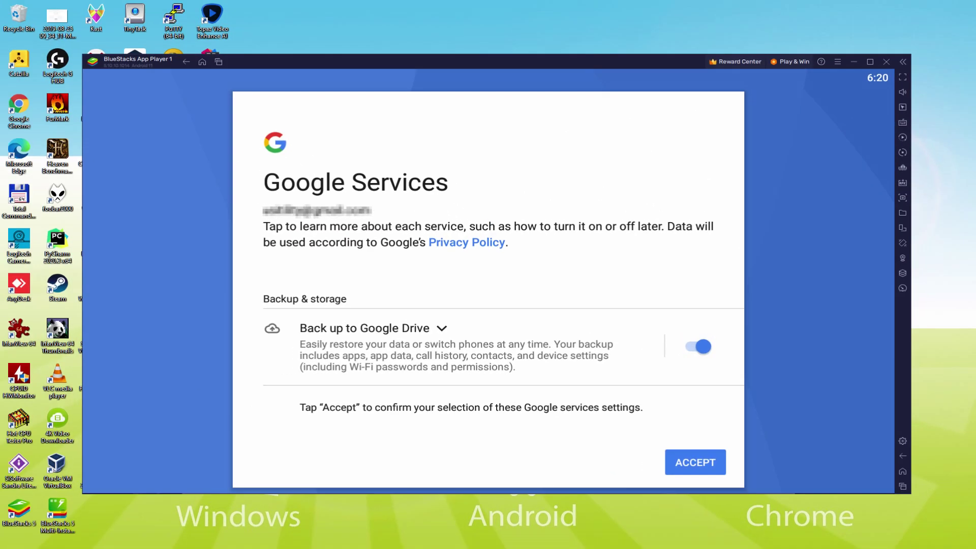
pyautogui.click(570, 288)
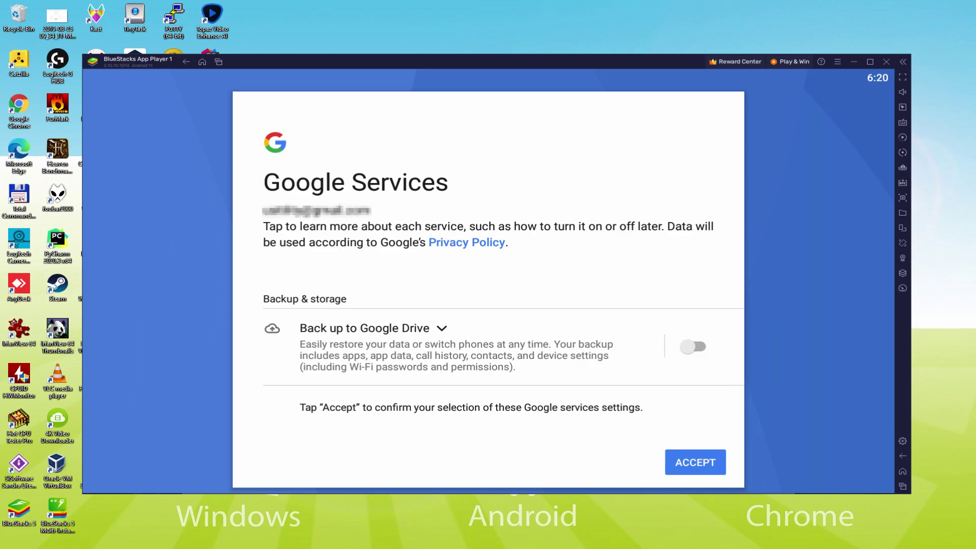
pyautogui.click(696, 462)
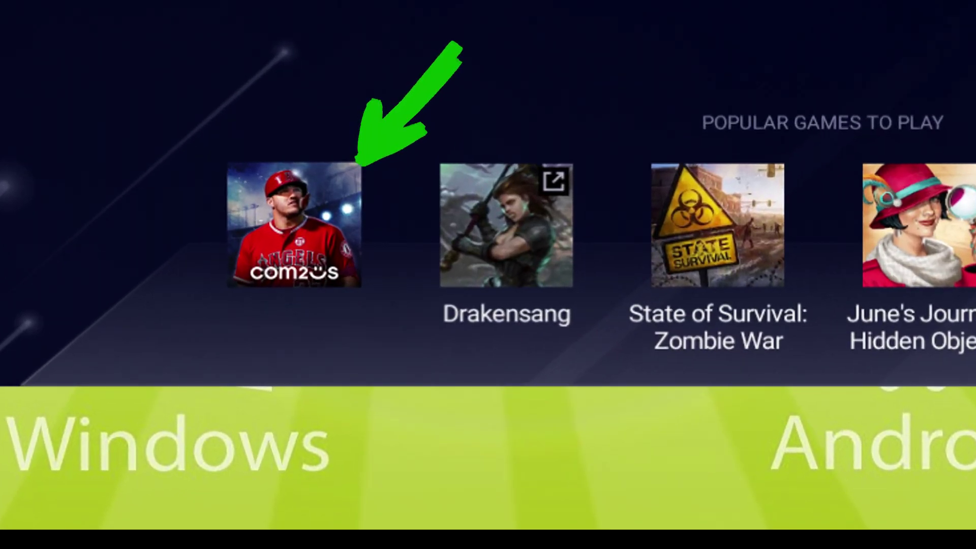
# Install MLB 9 Innings 23 from its store page and launch it from the emulator's home screen
pyautogui.click(283, 183)
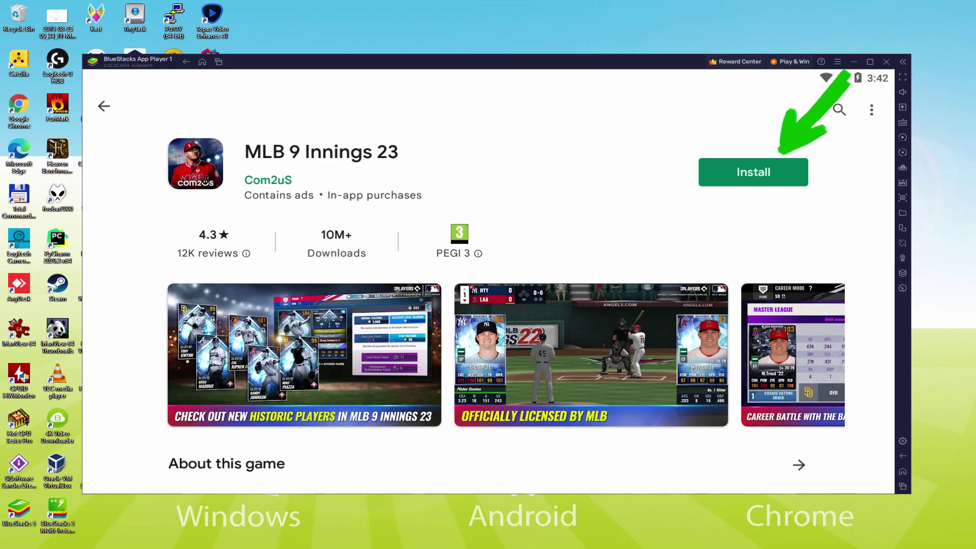
pyautogui.click(778, 168)
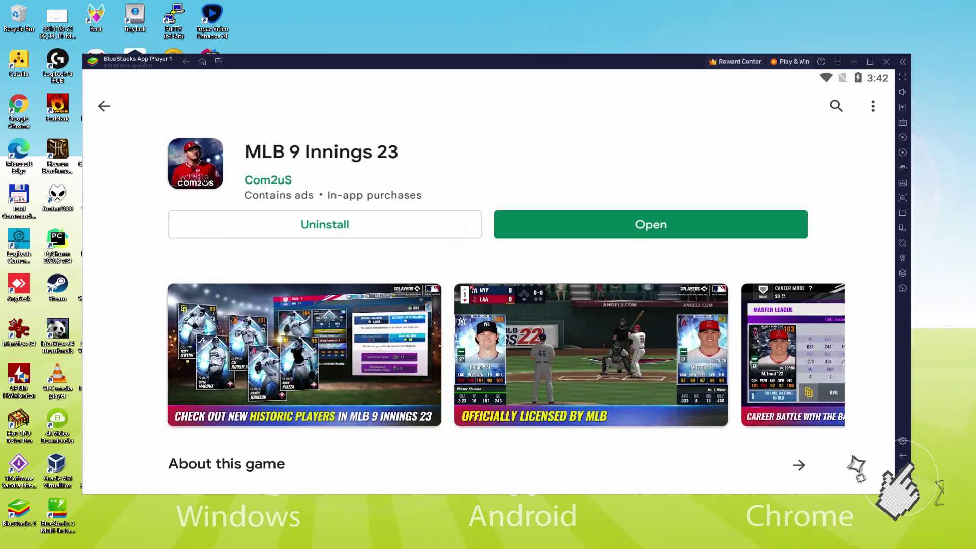
pyautogui.click(900, 471)
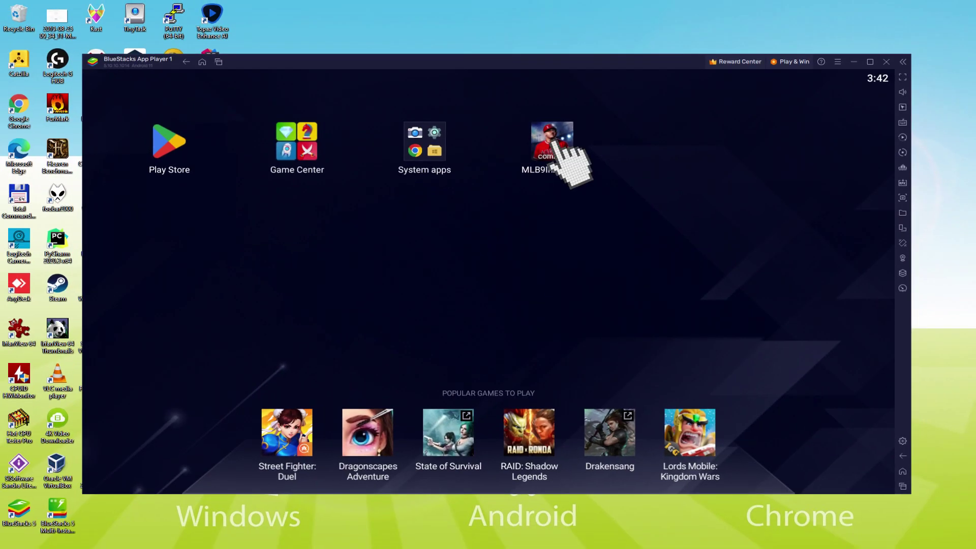
pyautogui.click(501, 179)
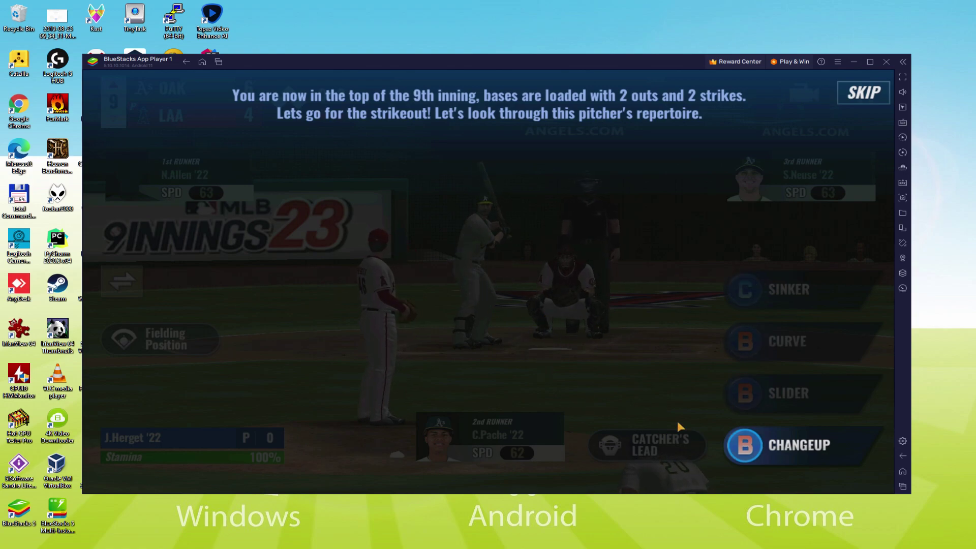
# Play through the game's tutorial by throwing a changeup pitch and swinging at the pitch in the bottom of the 9th
pyautogui.click(763, 441)
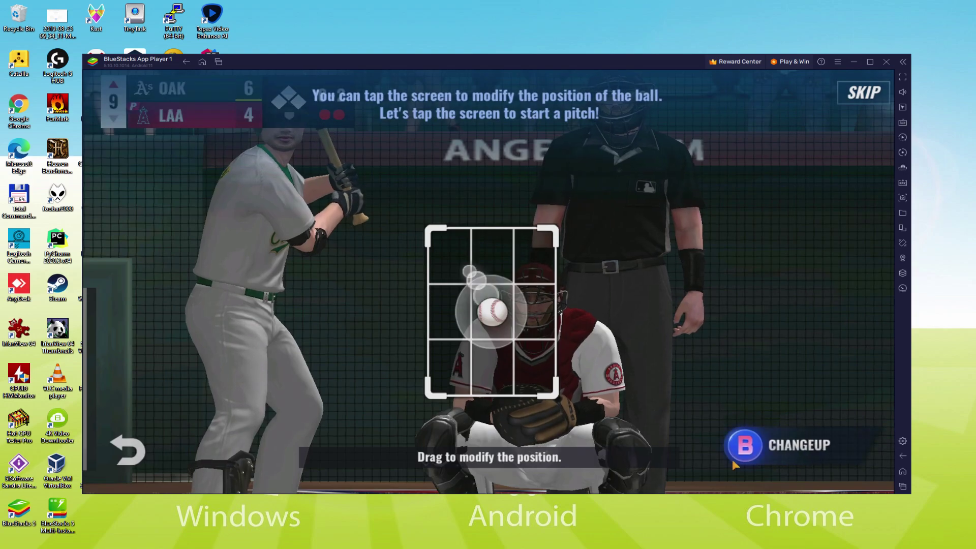
pyautogui.click(492, 314)
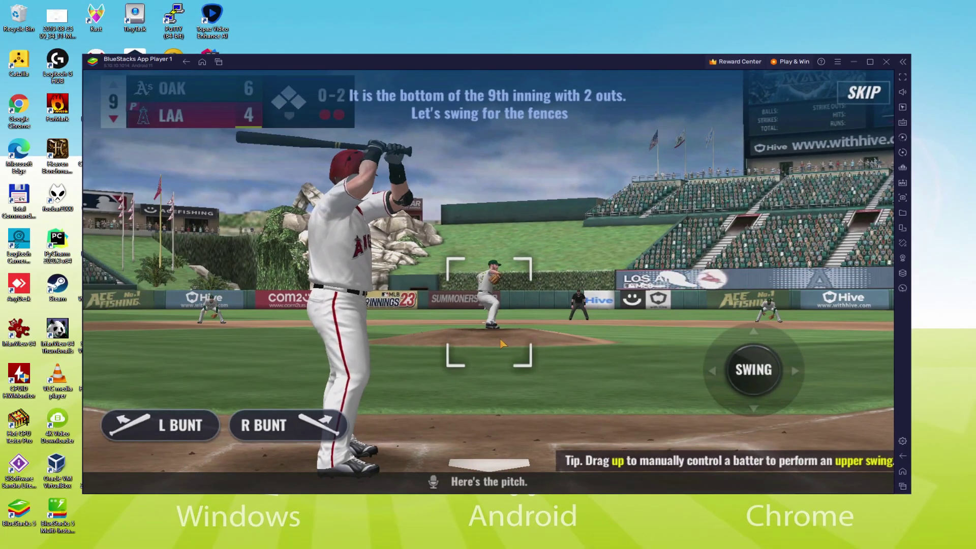
pyautogui.click(487, 321)
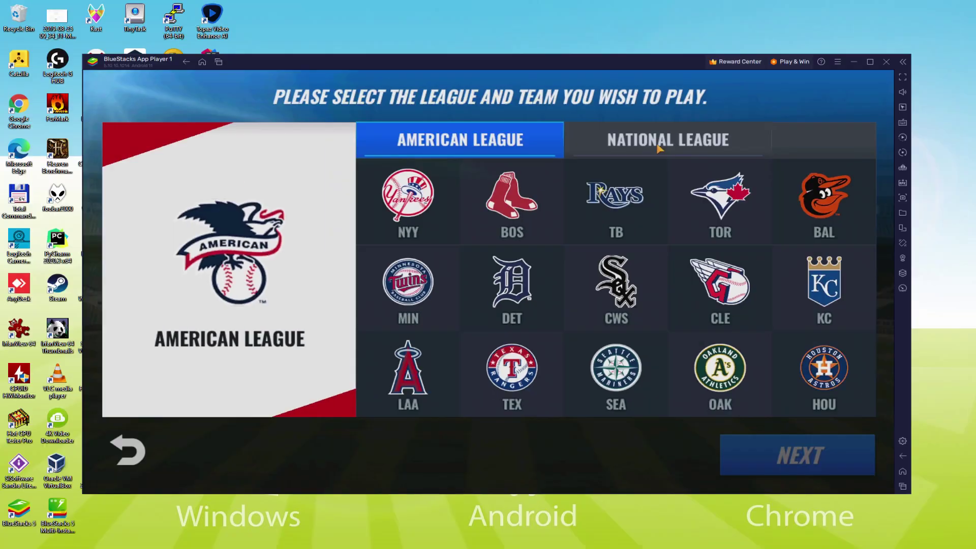
# Choose LAA from the American League as the team to play and continue to the main player selection
pyautogui.click(603, 137)
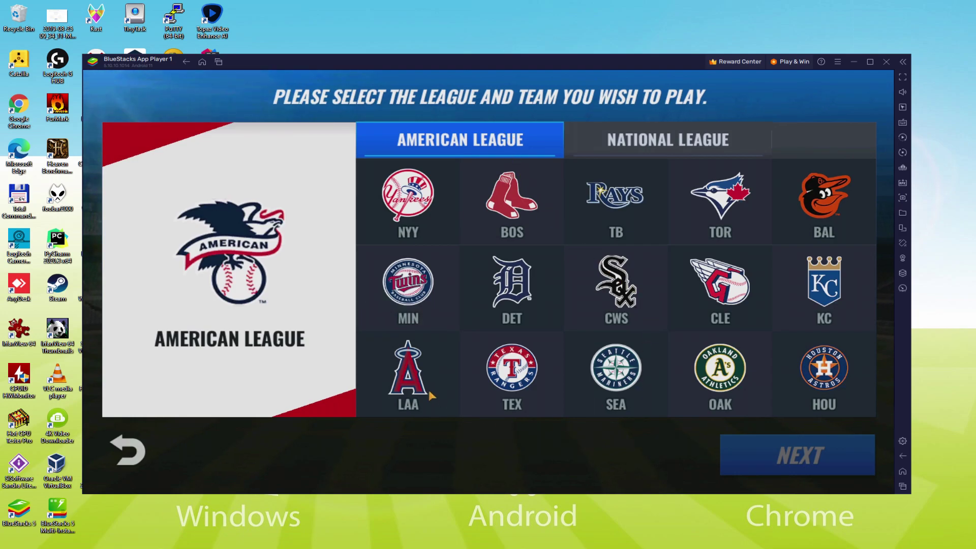
pyautogui.click(407, 373)
pyautogui.click(797, 458)
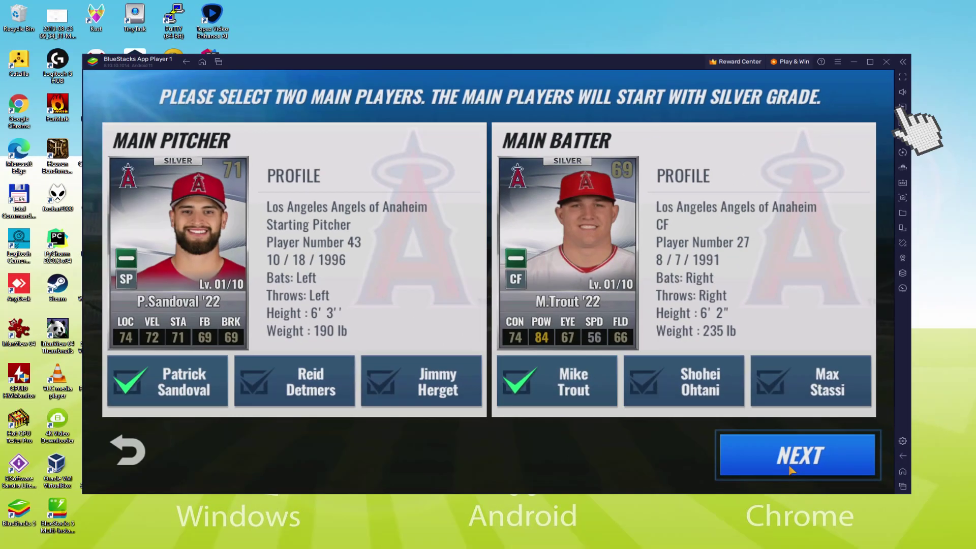
# Open the emulator's controls editor for the game and close the inbox rewards
pyautogui.hotkey('ctrl', 'shift', 'a')
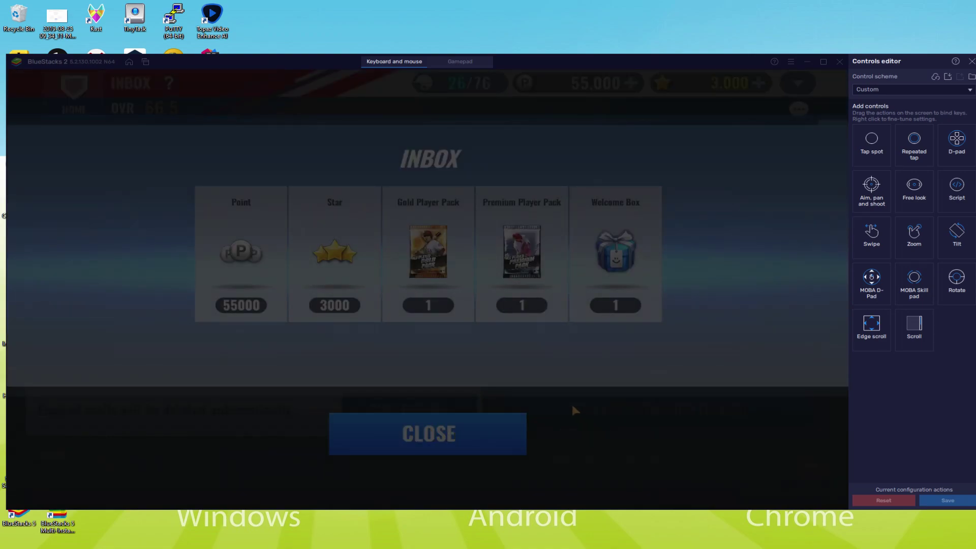
pyautogui.click(479, 435)
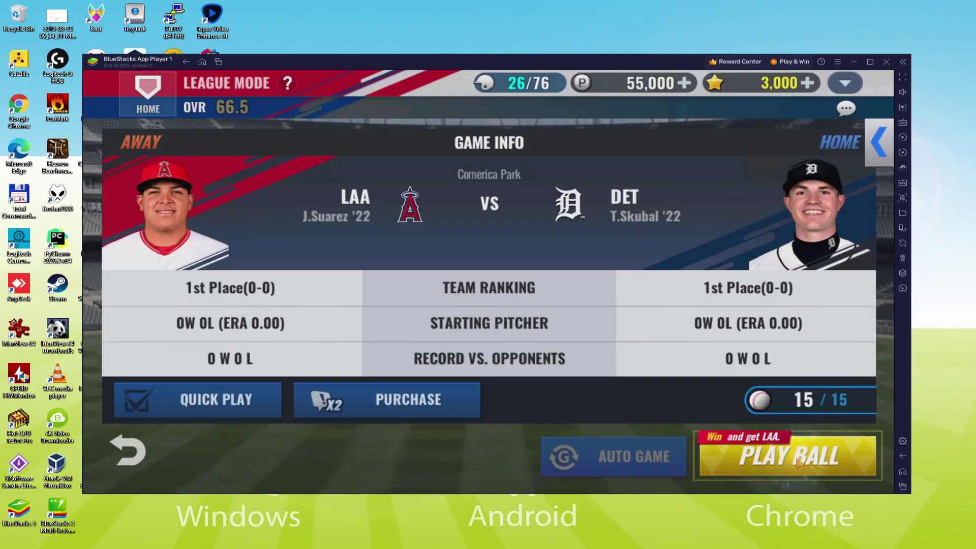
# Start the league mode game between LAA and DET and leave the emulator's settings without changes
pyautogui.click(799, 463)
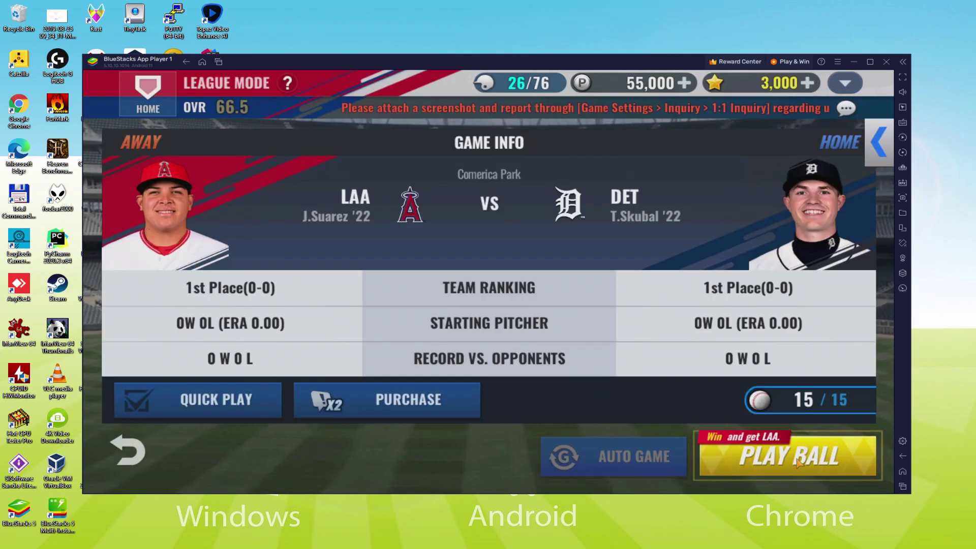
pyautogui.click(801, 475)
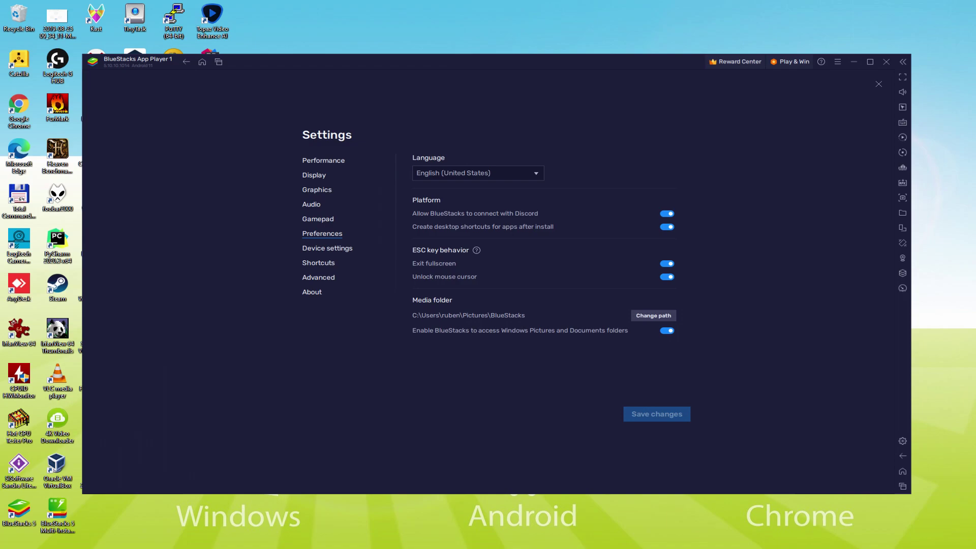
pyautogui.press('Escape')
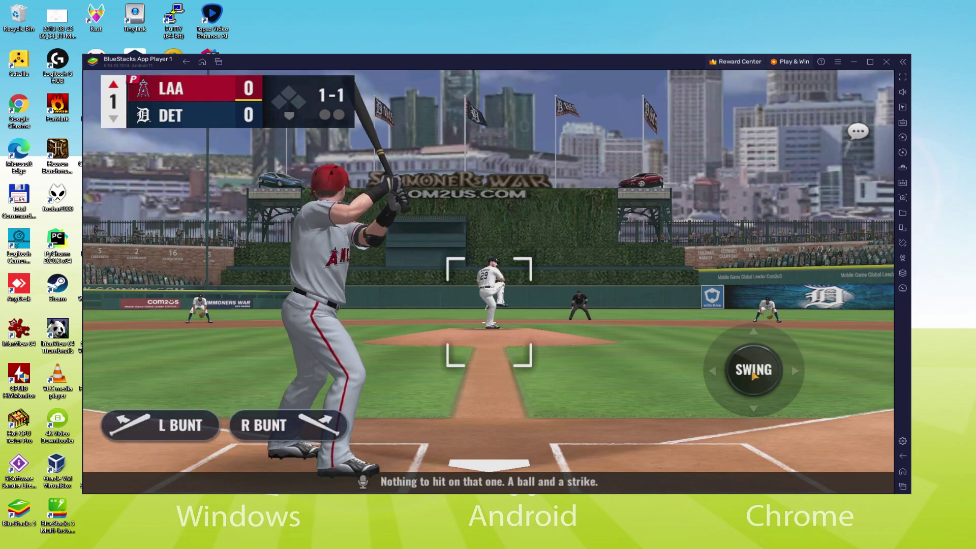
# Swing at two pitches in the first inning against DET and have the next batter attempt a right bunt
pyautogui.click(473, 362)
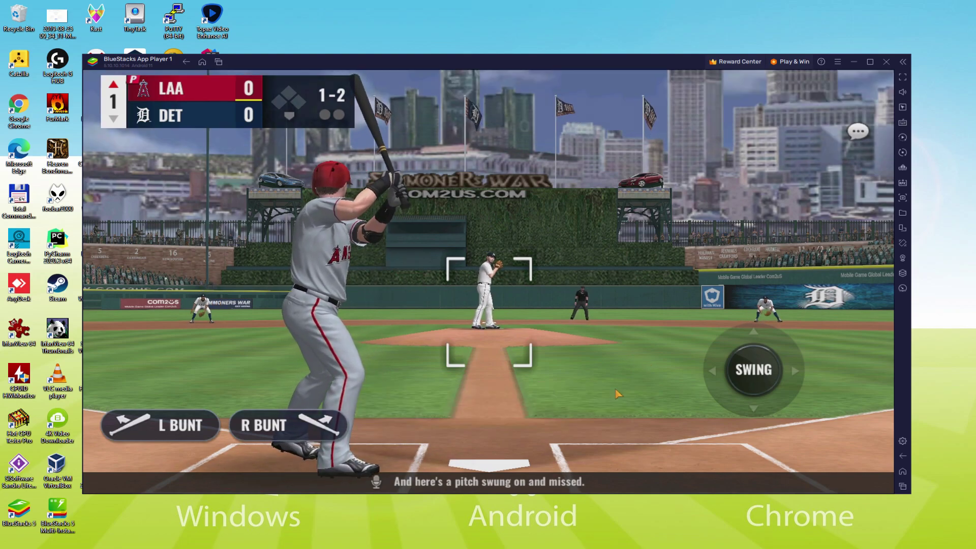
pyautogui.click(564, 350)
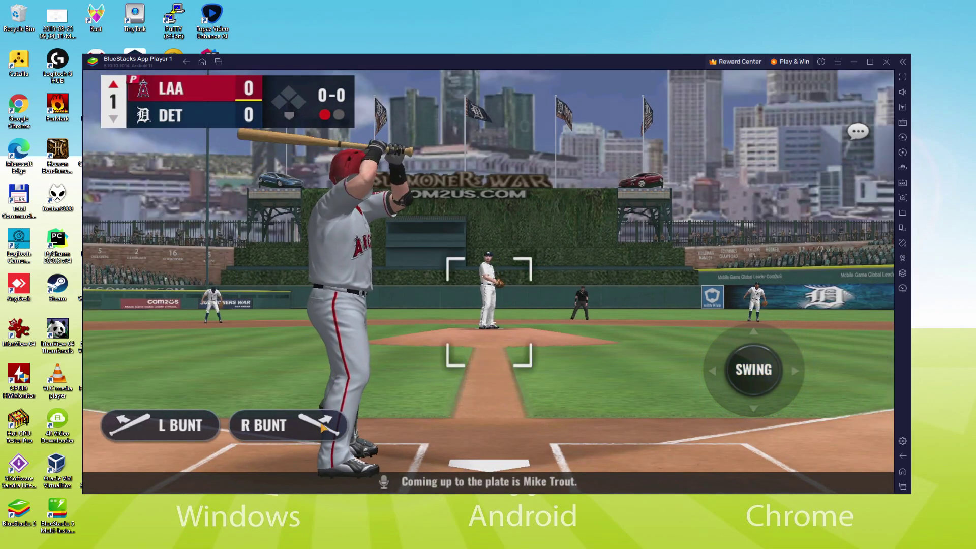
pyautogui.click(321, 428)
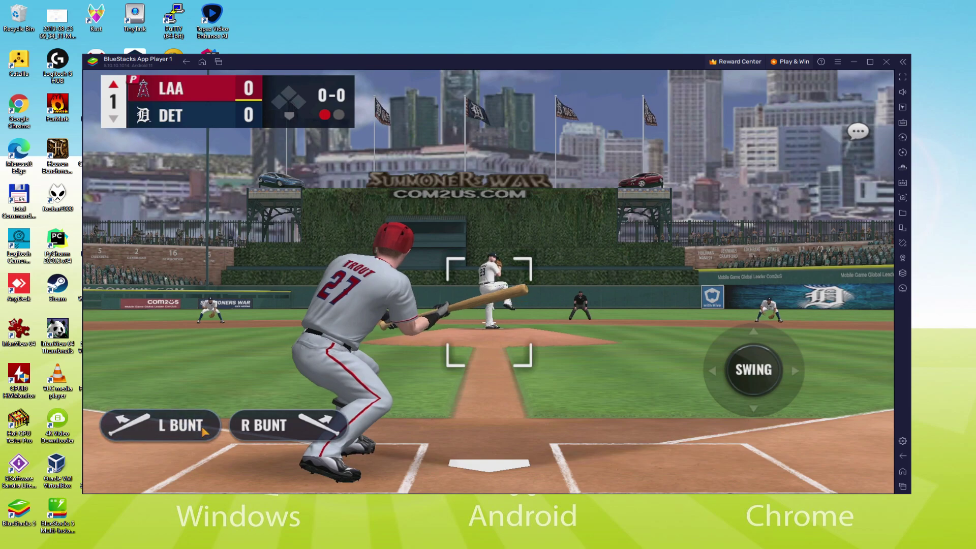